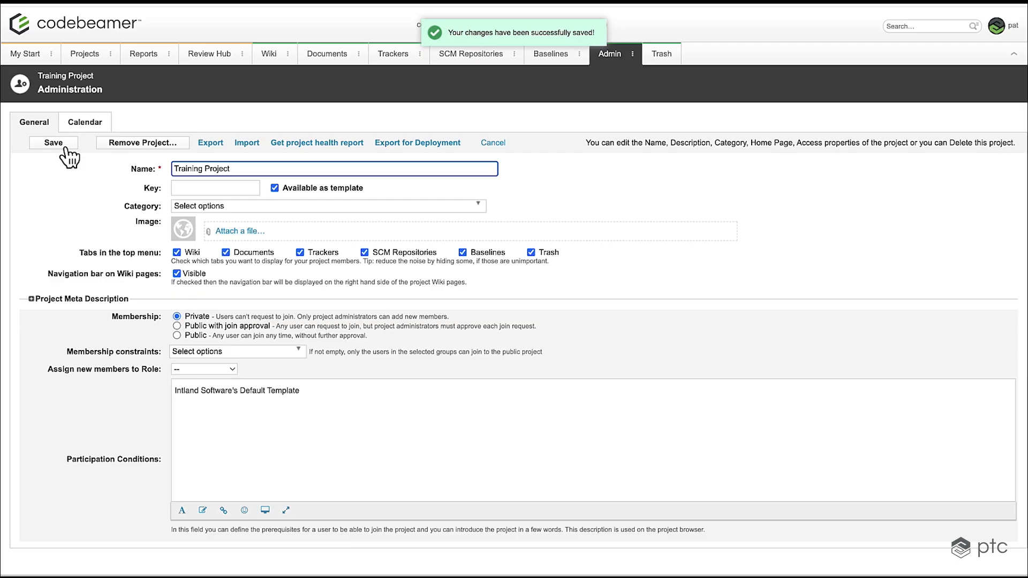
Start a new project based on the Training Project template and proceed to the selection of components to copy.
click(91, 56)
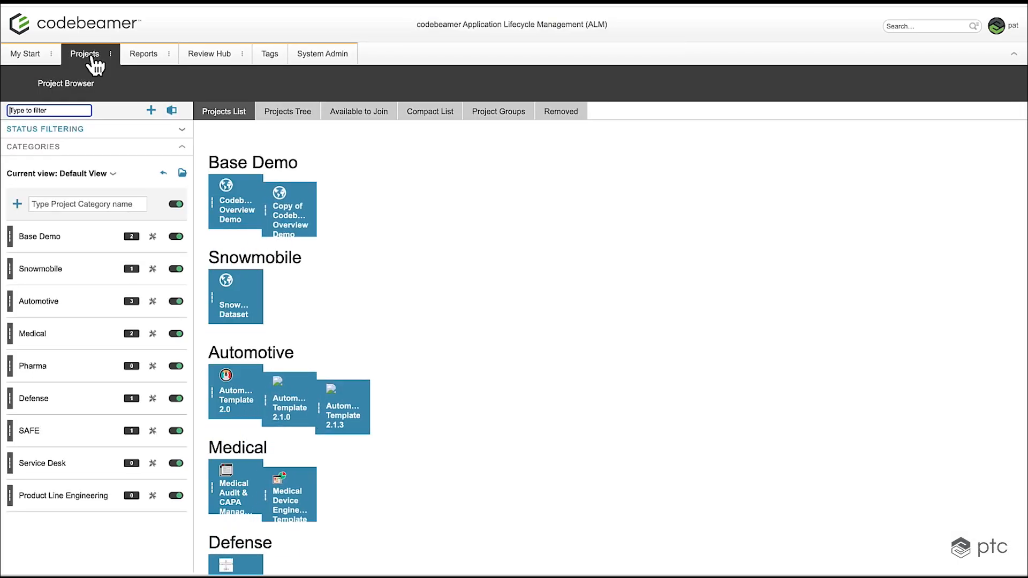
click(152, 111)
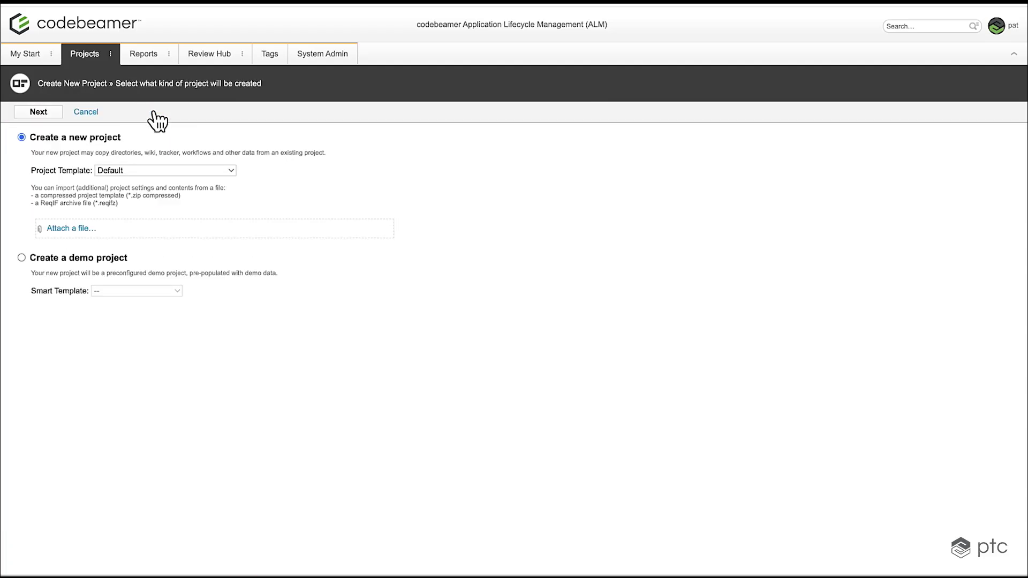
click(220, 170)
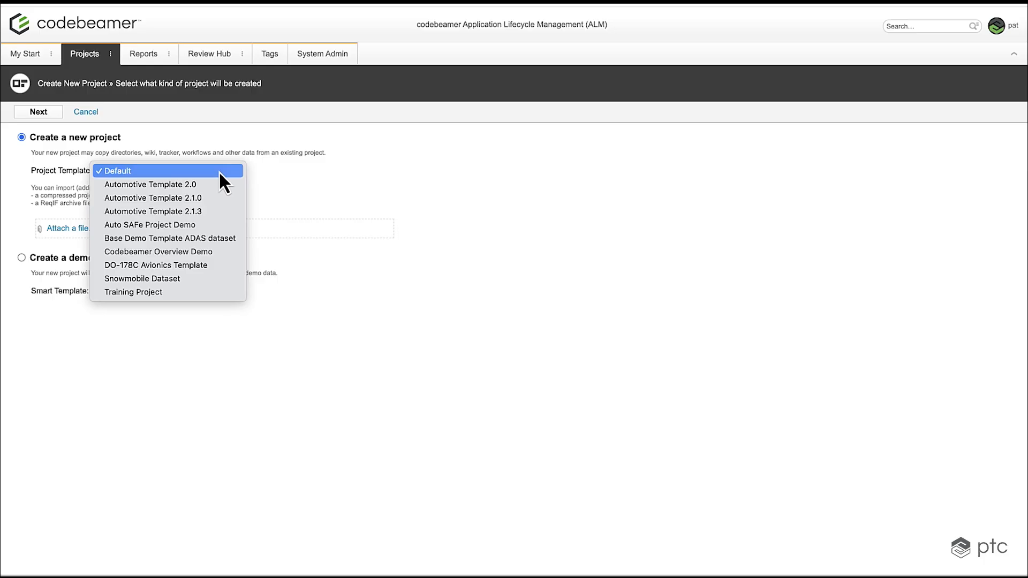
click(170, 298)
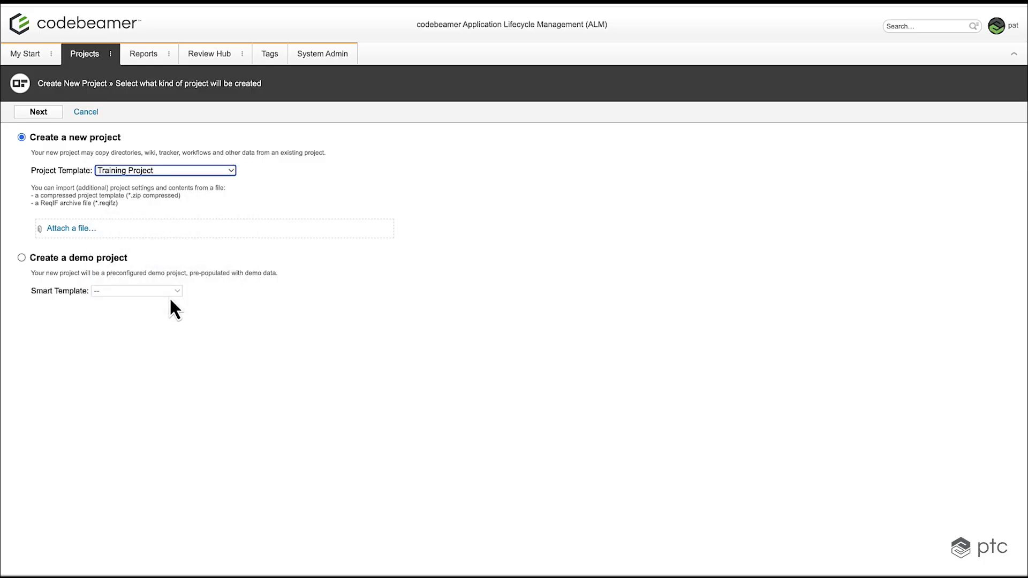
click(39, 112)
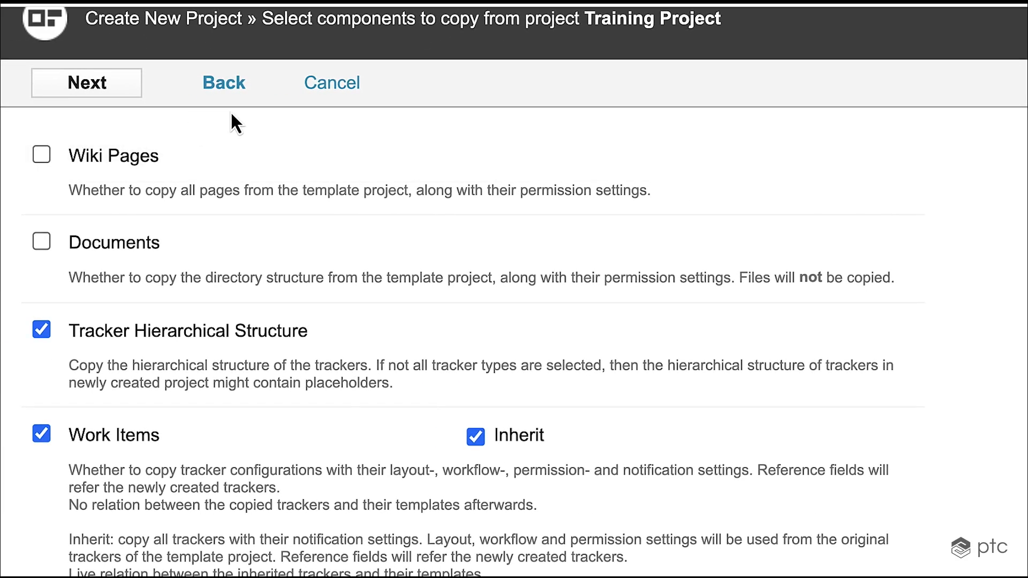
Turn off inheritance for all work items and finish creating the project with its default name.
scroll(230, 111, down, 1)
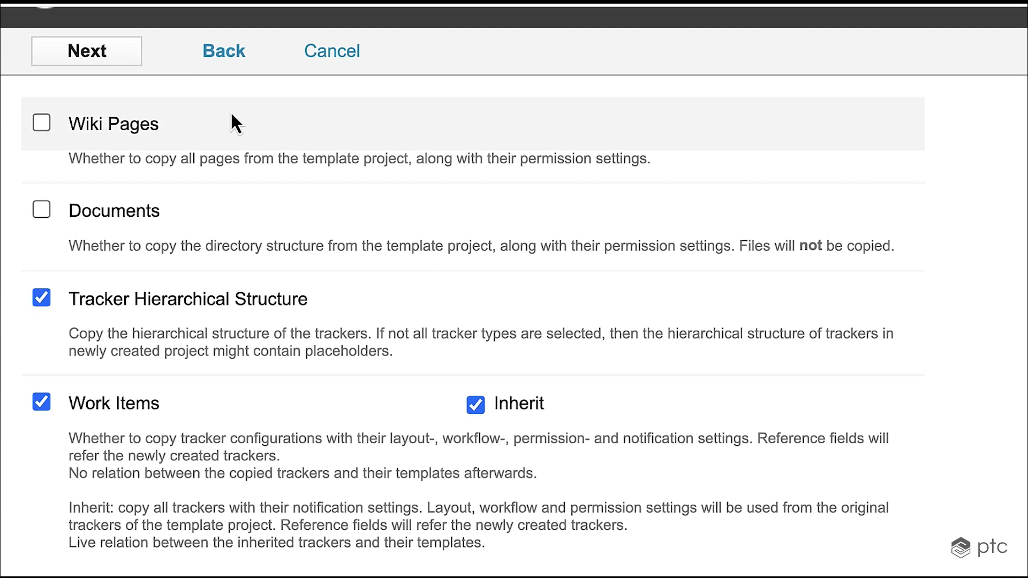
scroll(230, 110, down, 3)
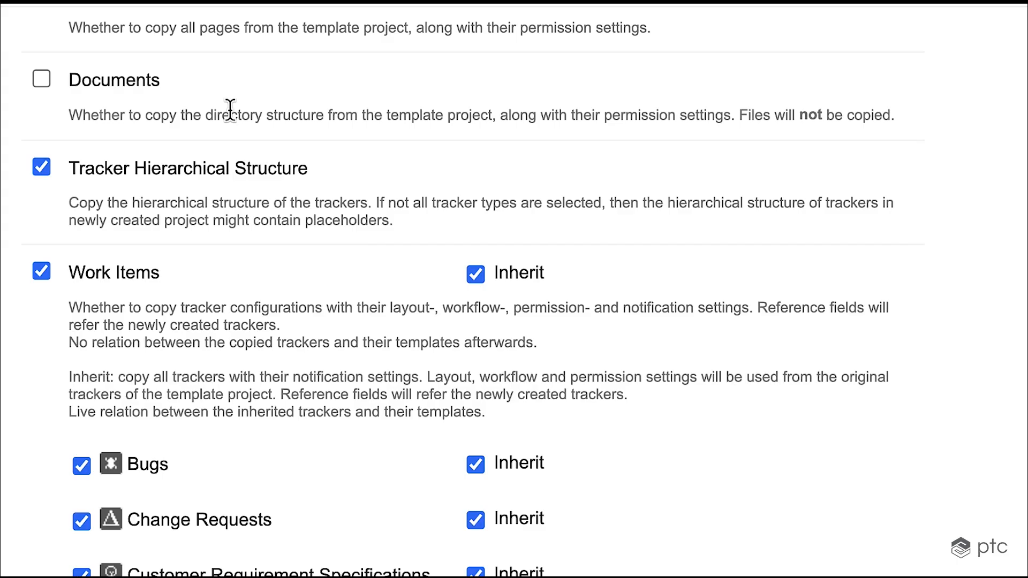
click(474, 274)
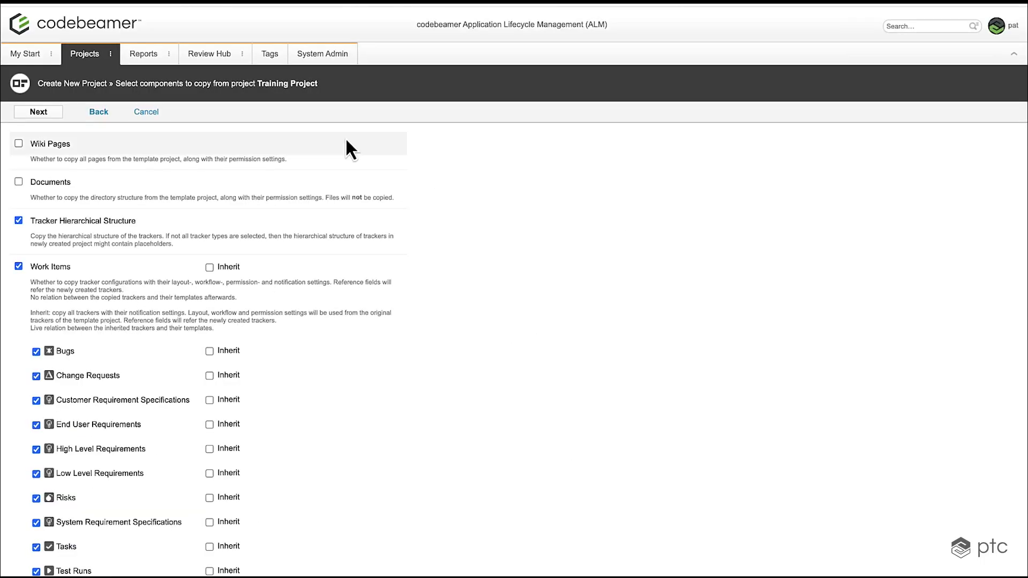
click(38, 112)
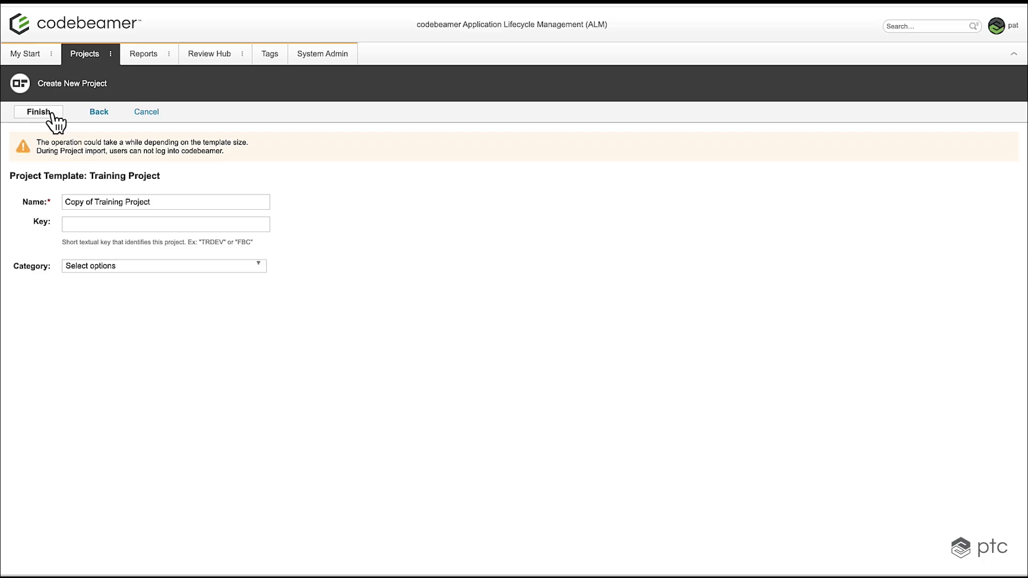
click(52, 112)
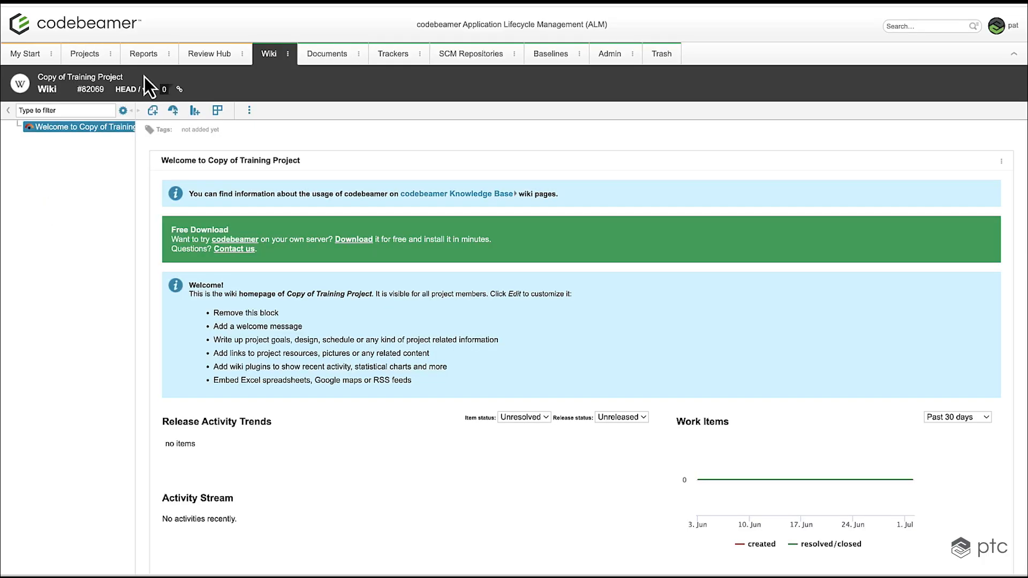
Open Training Project in a new browser tab and compare the tracker dashboards of the original project and its copy.
mouse_move(105, 58)
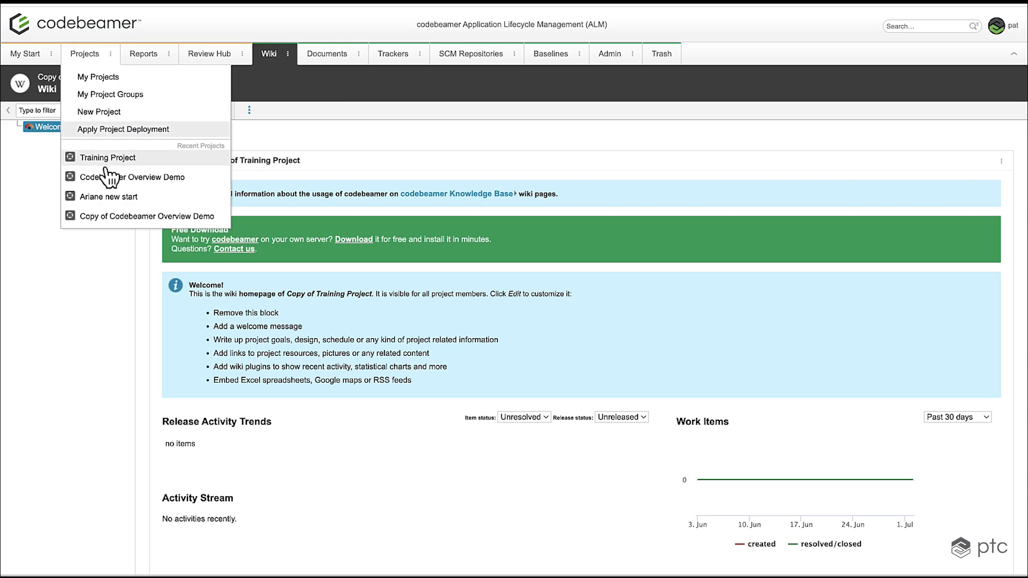
right_click(121, 156)
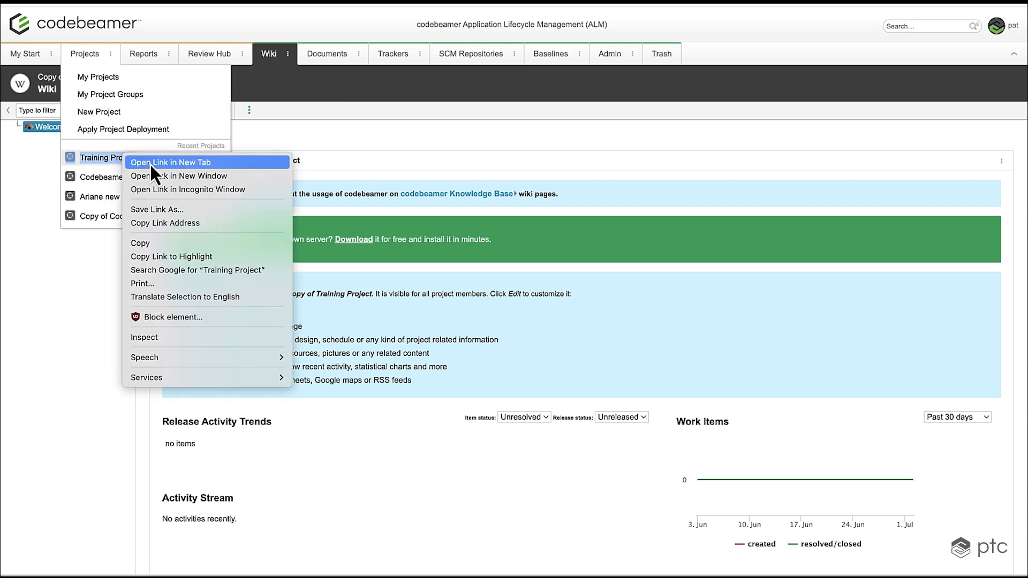
click(150, 162)
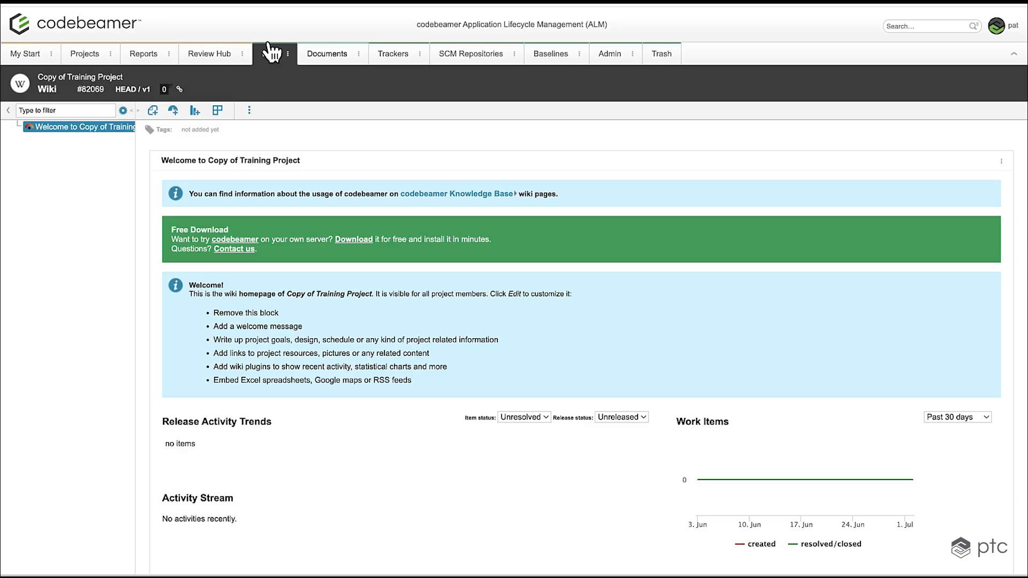
click(401, 58)
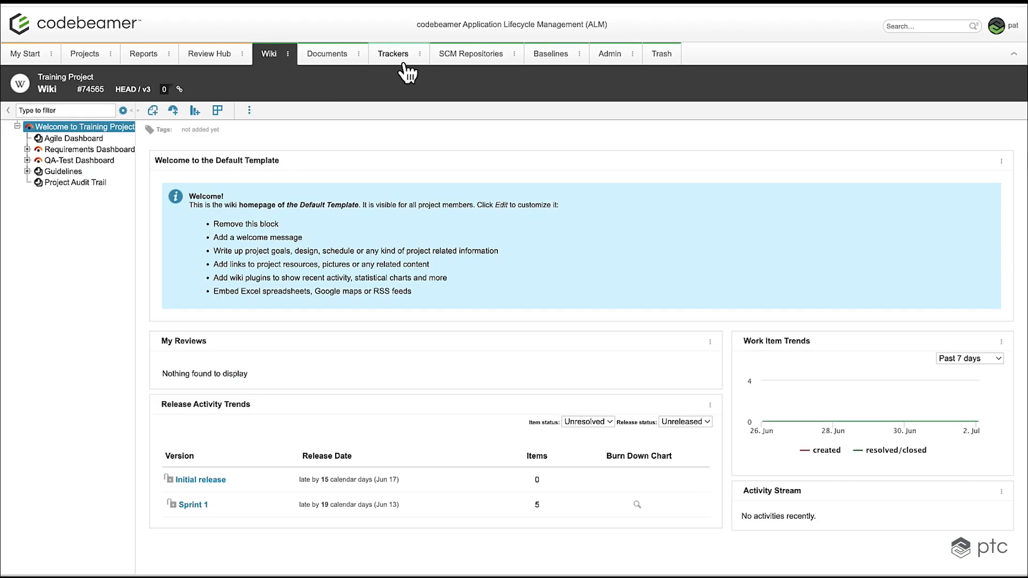
click(398, 64)
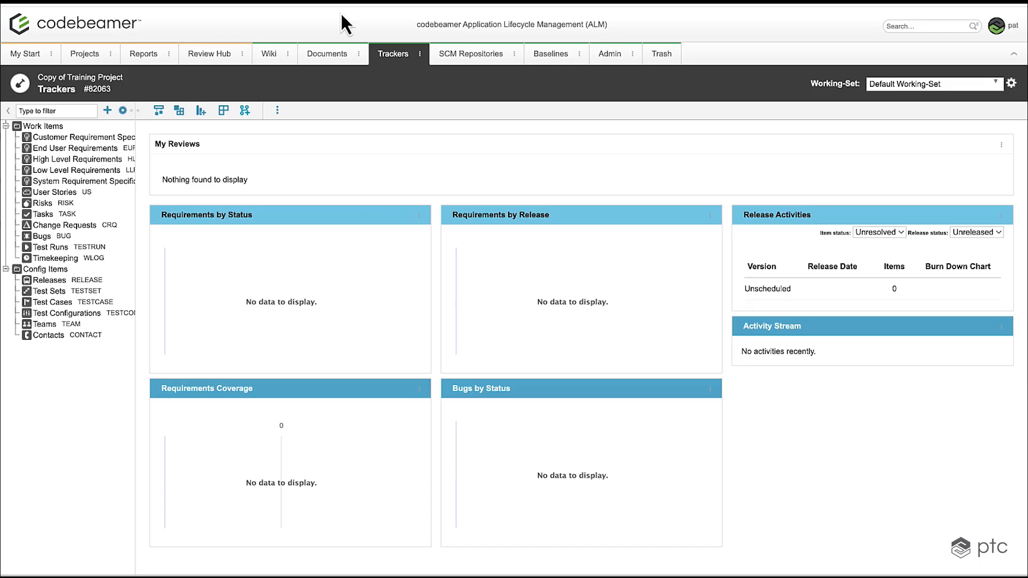
drag(242, 391, 244, 397)
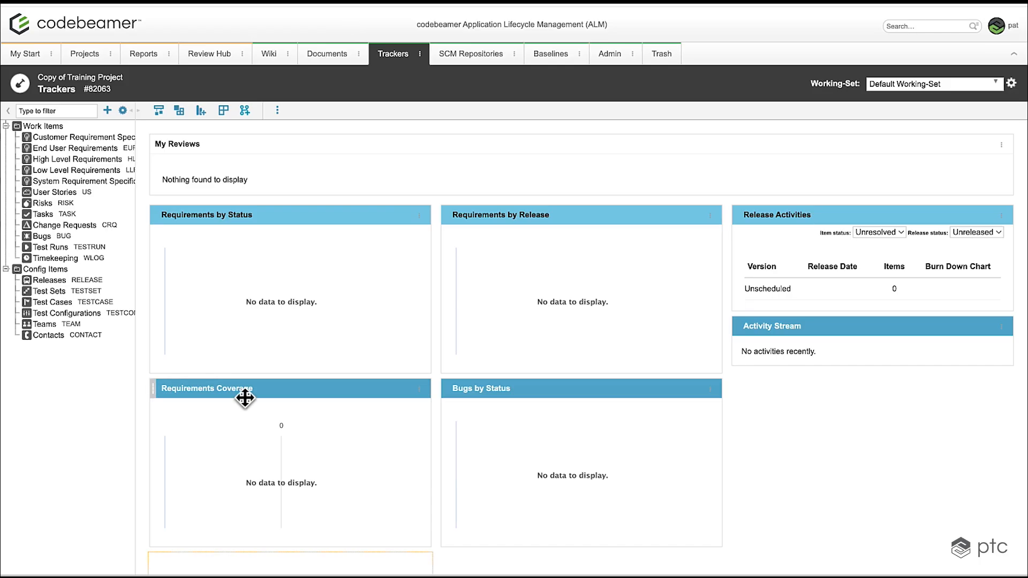
drag(245, 397, 244, 397)
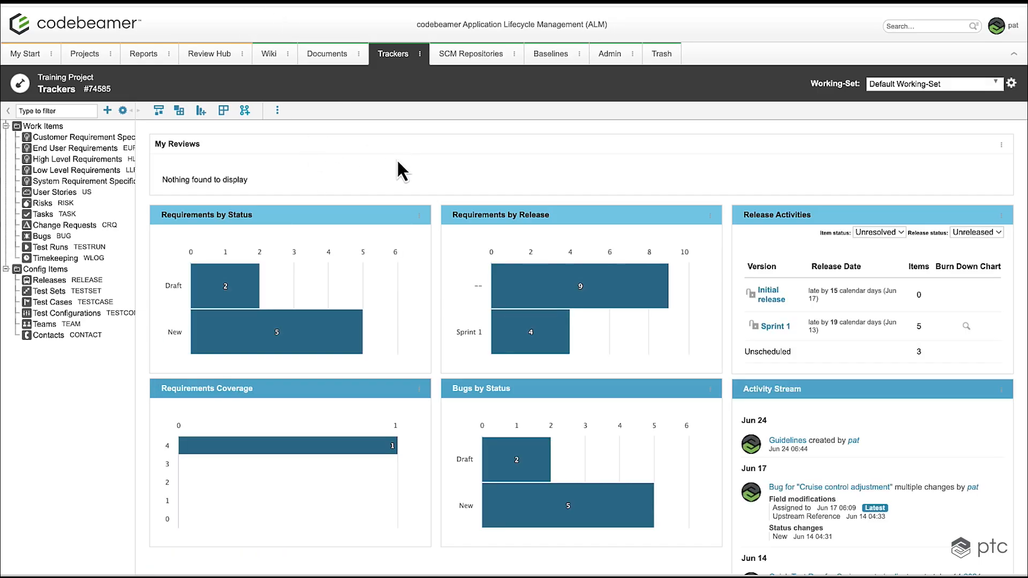
Make Training Project's System Requirement Specifications tracker available as a template and save its configuration.
click(114, 184)
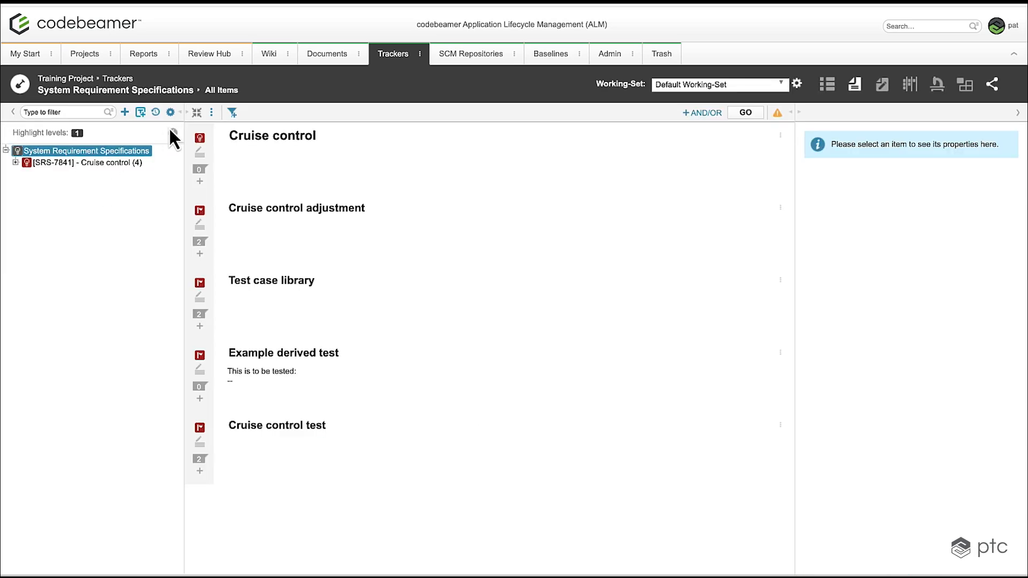
click(212, 114)
click(234, 128)
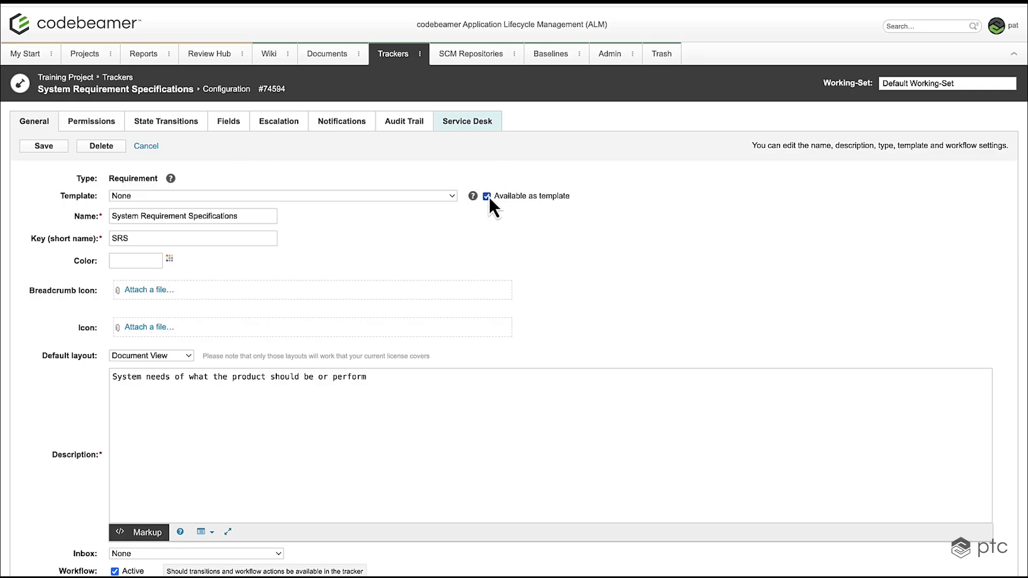
click(47, 148)
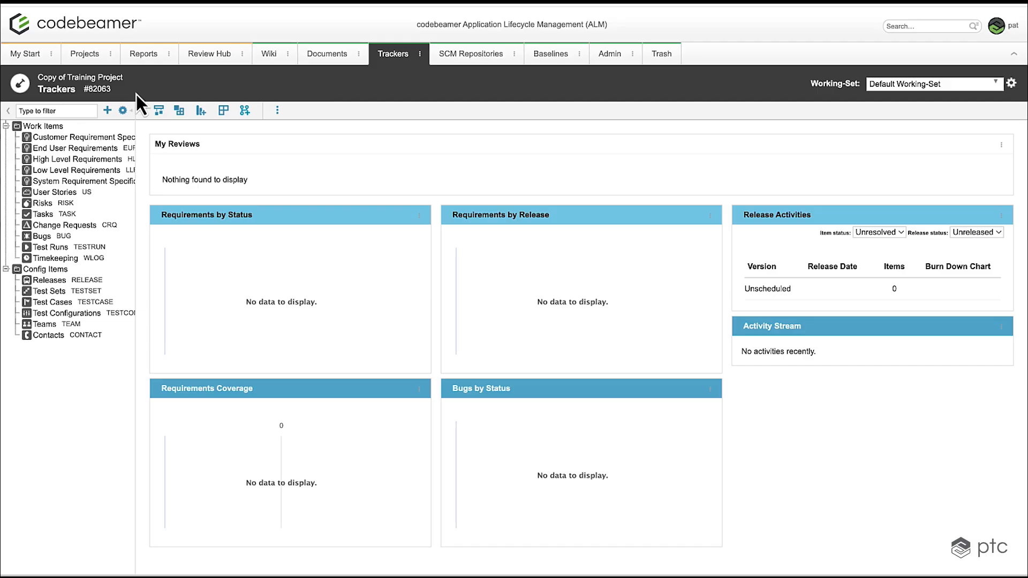
Start a new Requirement tracker in Copy of Training Project, using Training Project's System Requirement Specifications tracker as its template.
click(107, 111)
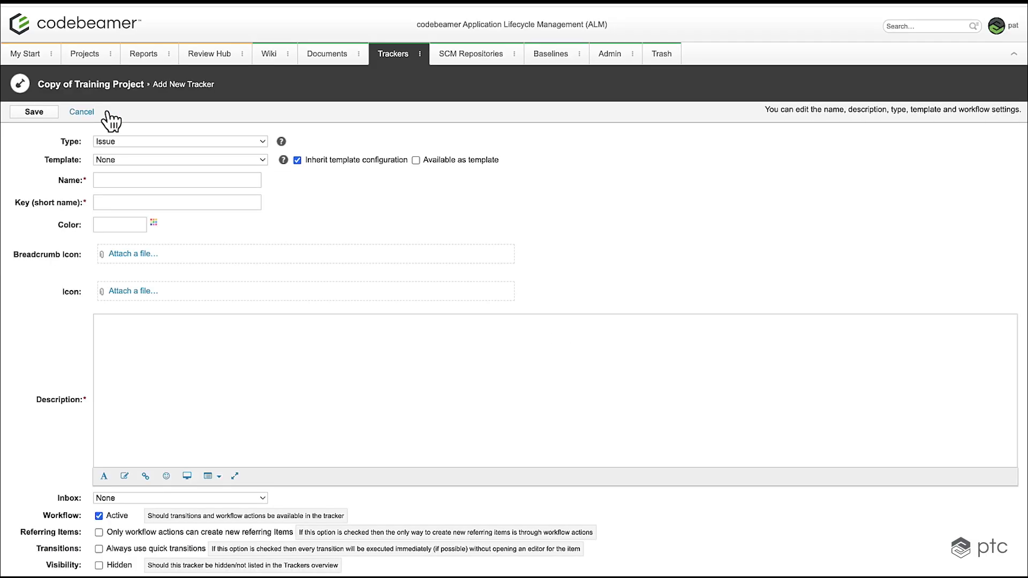
click(151, 142)
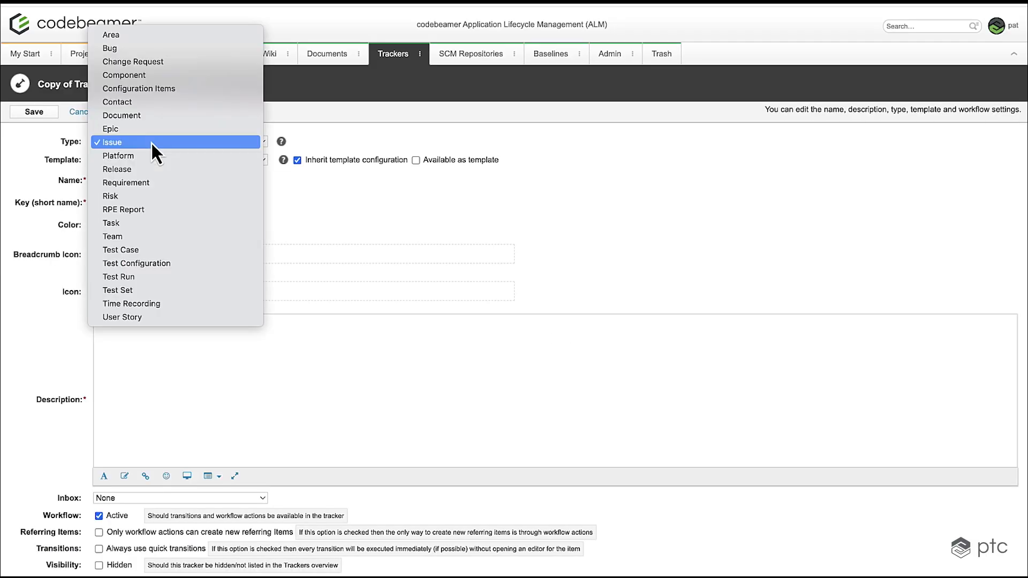
click(157, 183)
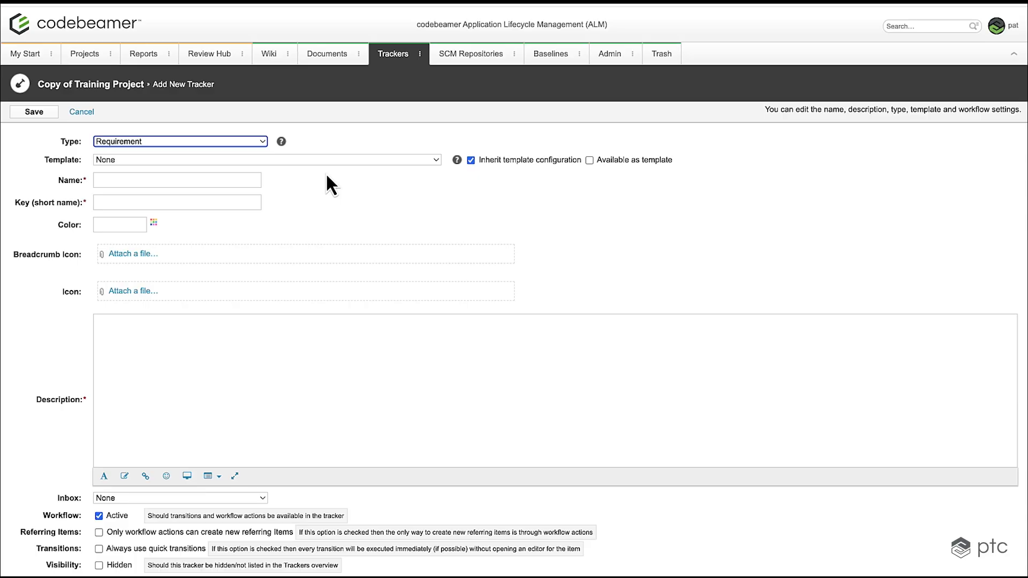
click(336, 160)
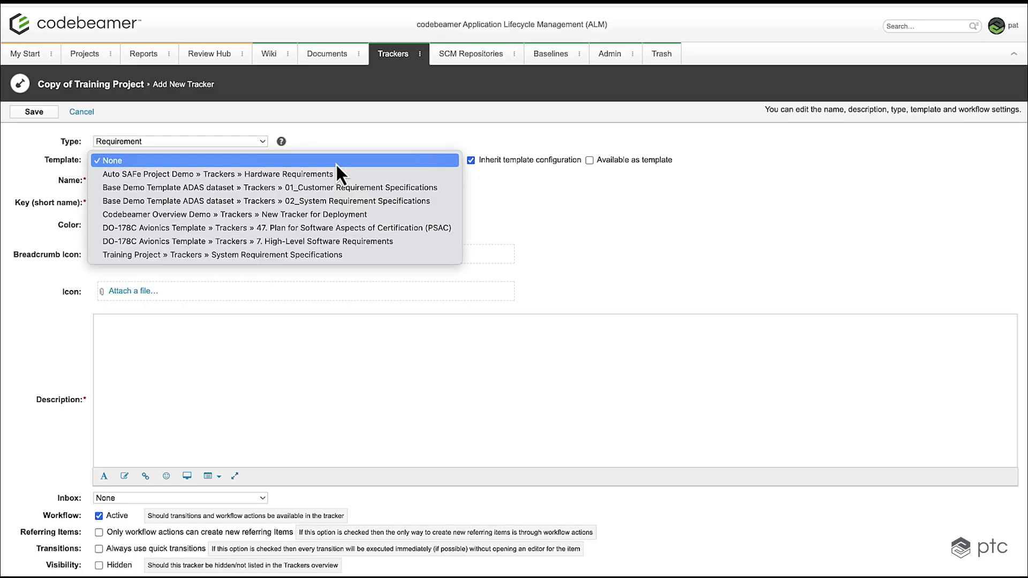
click(283, 256)
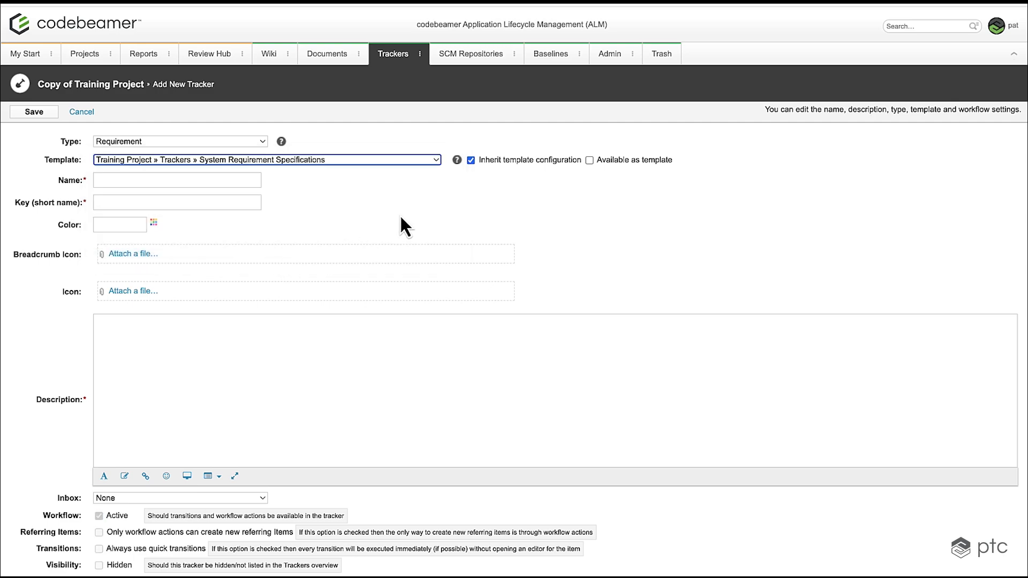
Name the new tracker Inherited tracker with key IHT and description Desc, and save it with template inheritance on.
click(505, 143)
scroll(505, 142, up, 5)
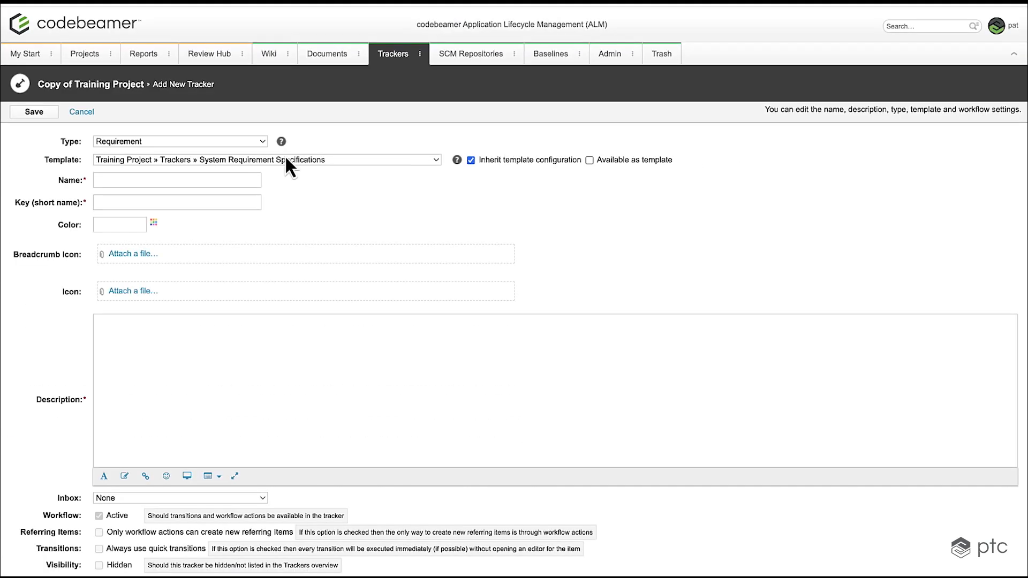
click(119, 180)
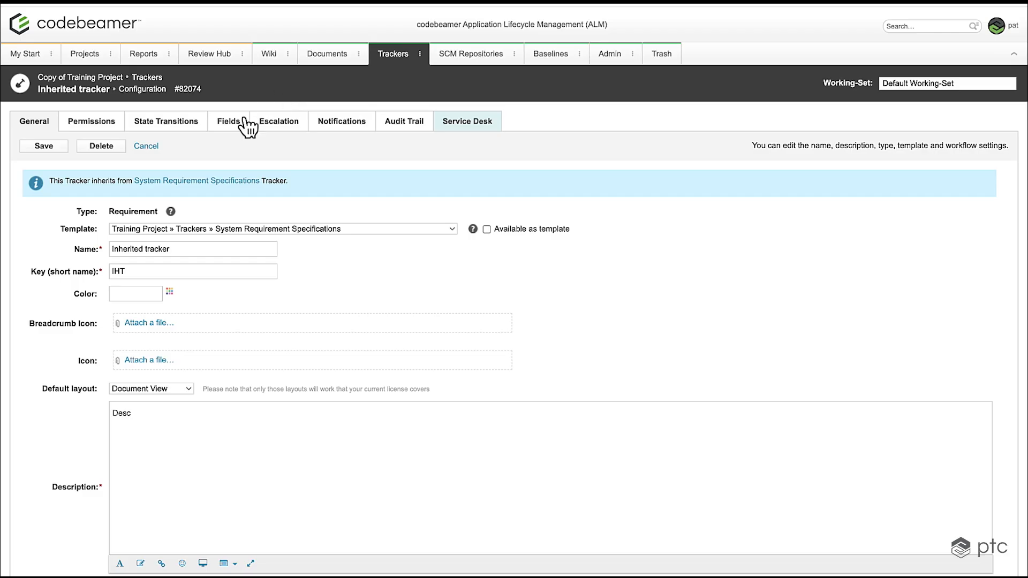
Add a custom text field named Example inherited field to the System Requirement Specifications tracker, save, and check the fields of Inherited tracker.
click(229, 128)
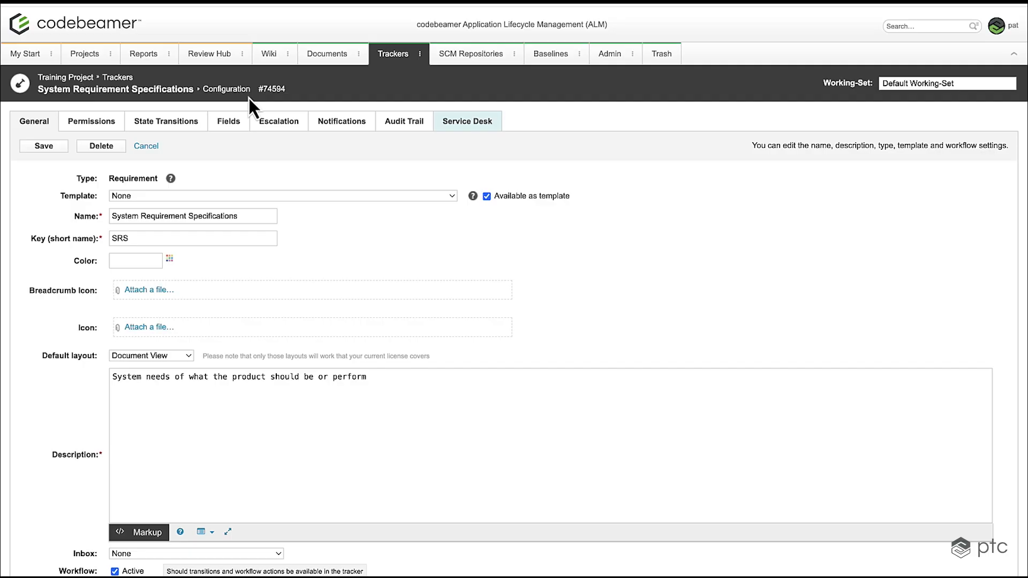
click(230, 126)
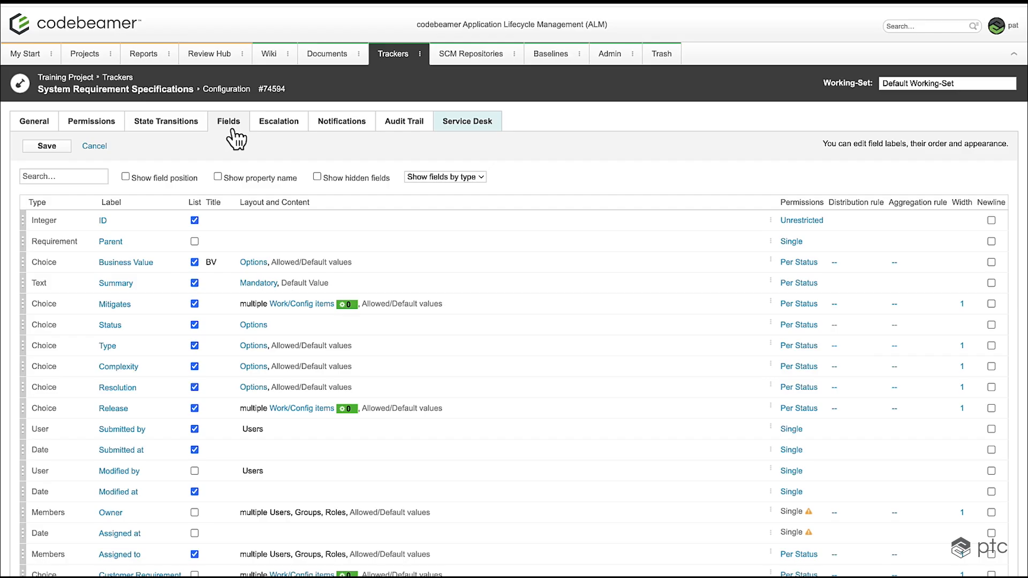
scroll(249, 161, down, 6)
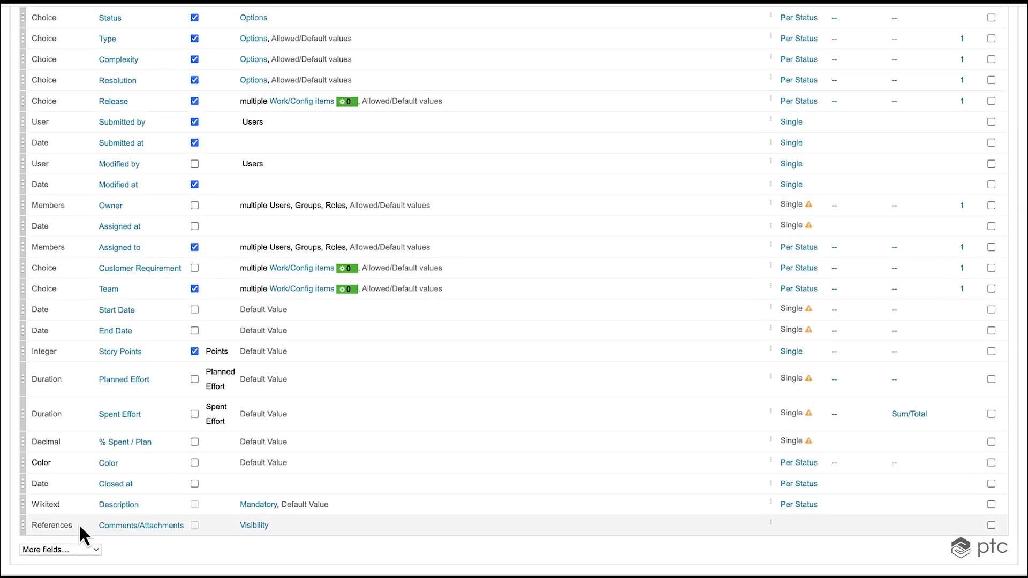
click(65, 550)
click(75, 522)
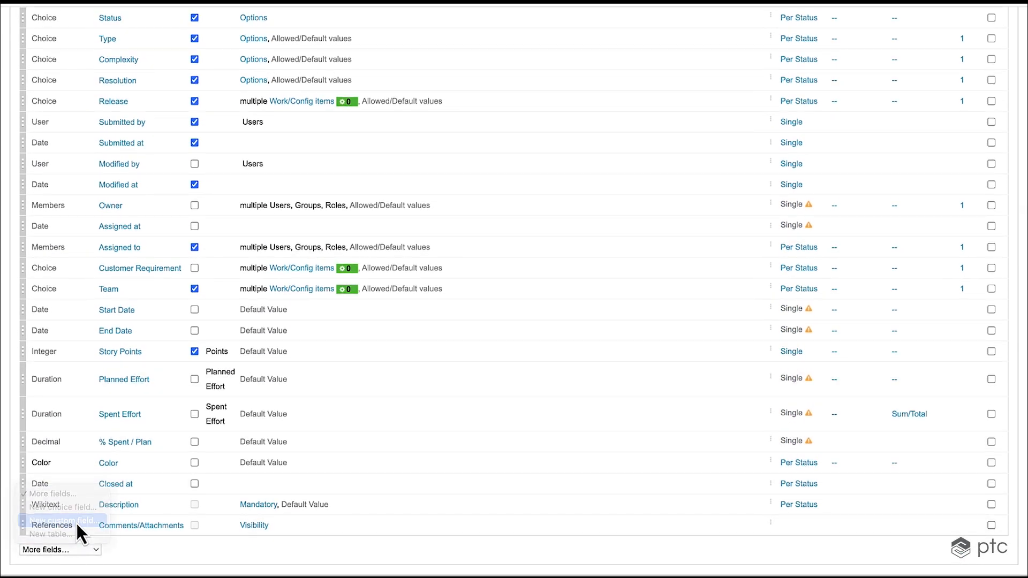
text(Example inherited field)
click(270, 491)
scroll(268, 489, up, 6)
click(63, 152)
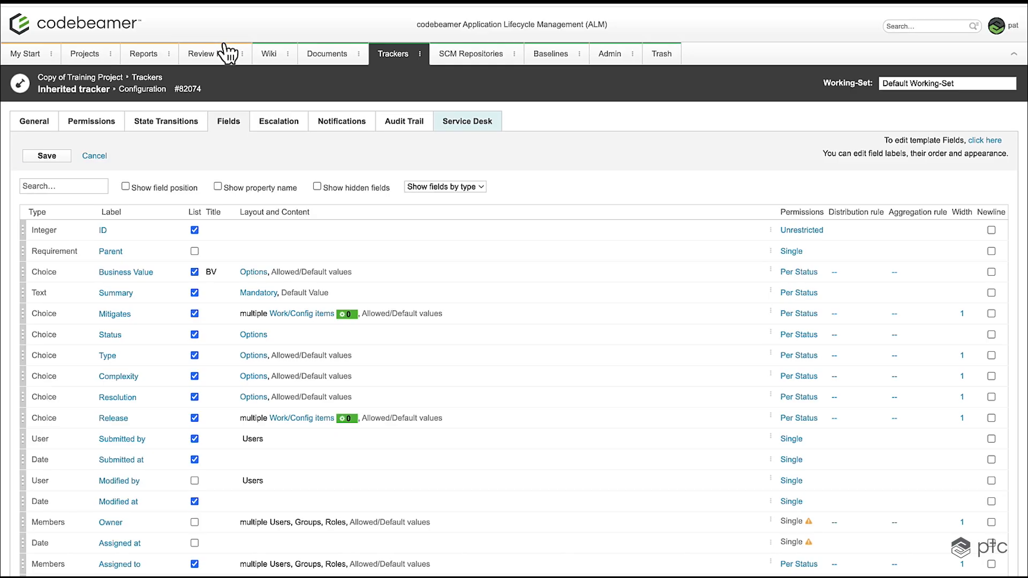
scroll(240, 149, down, 6)
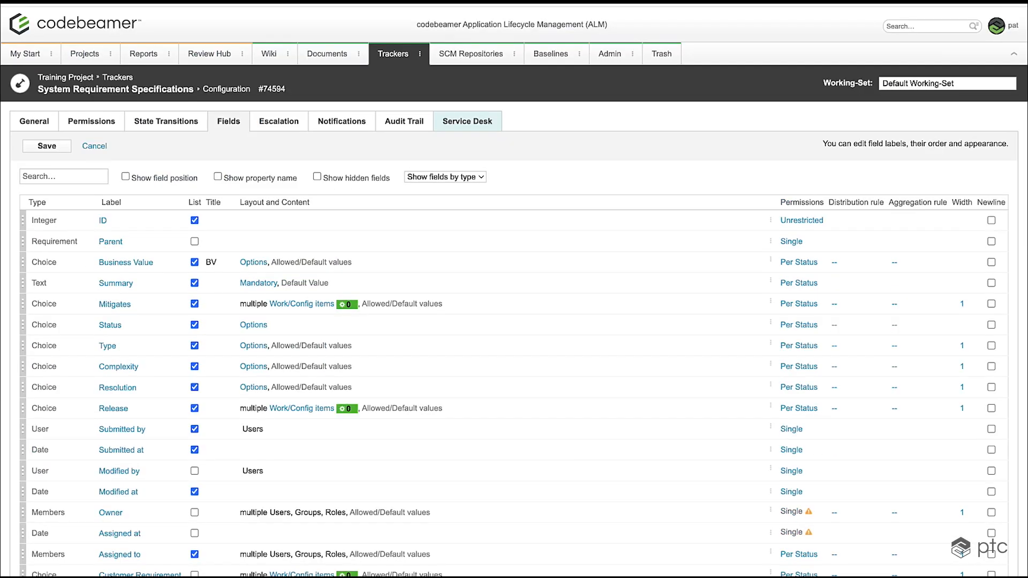
Delete Example inherited field from the System Requirement Specifications tracker, save, and review the field list of Inherited tracker.
scroll(573, 470, down, 6)
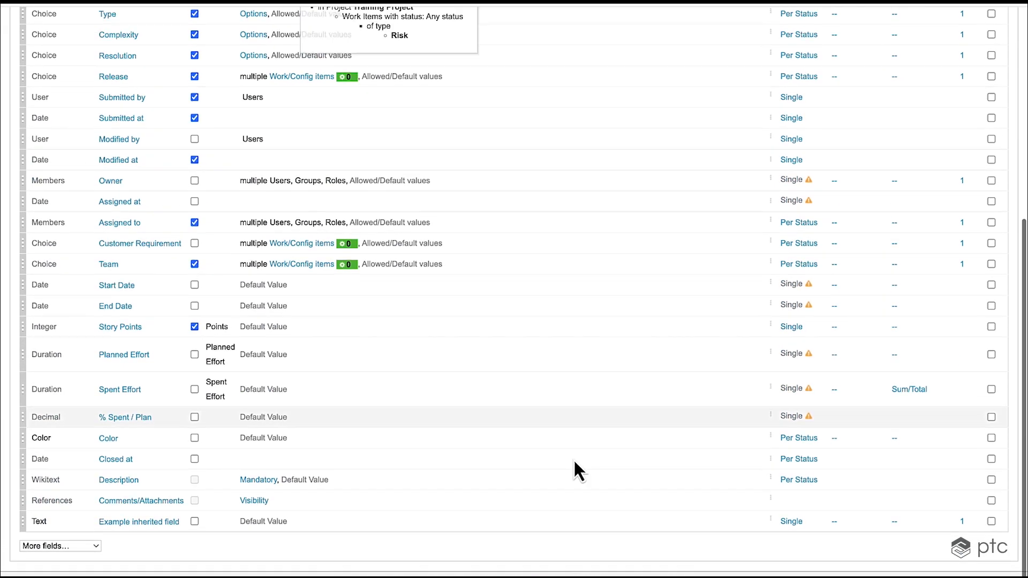
click(771, 523)
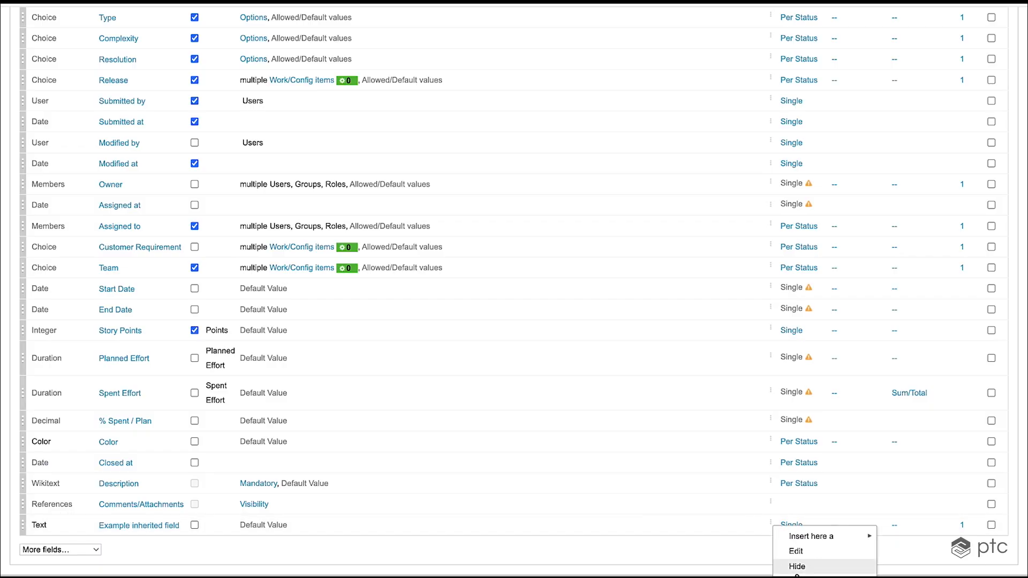
click(795, 577)
click(571, 324)
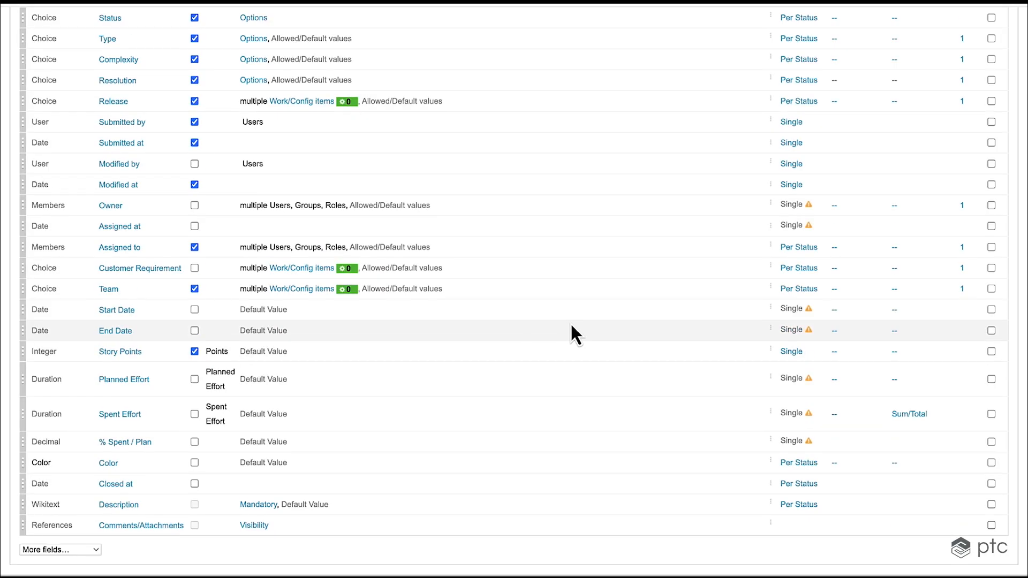
scroll(564, 332, up, 6)
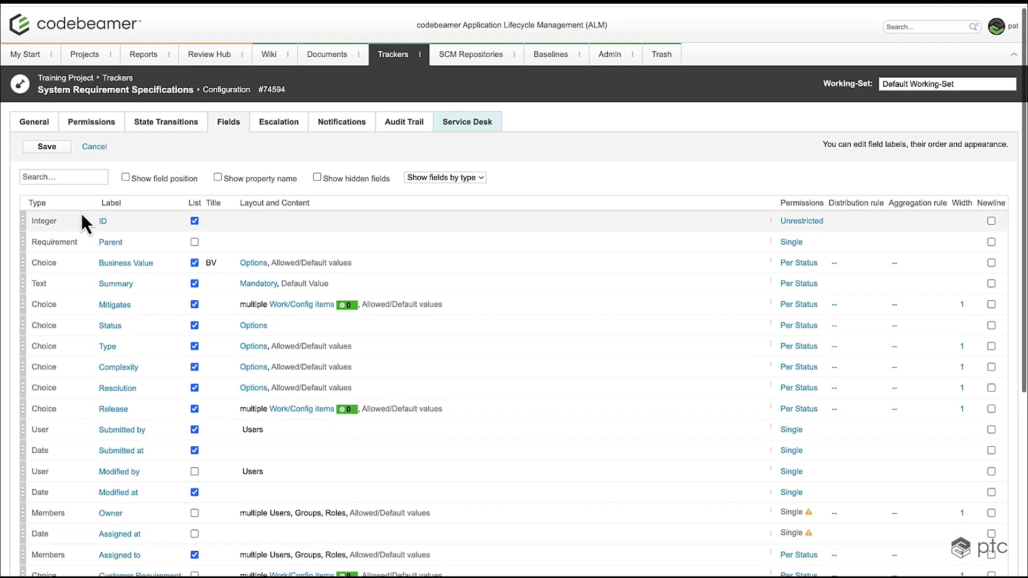
click(53, 146)
scroll(96, 58, down, 5)
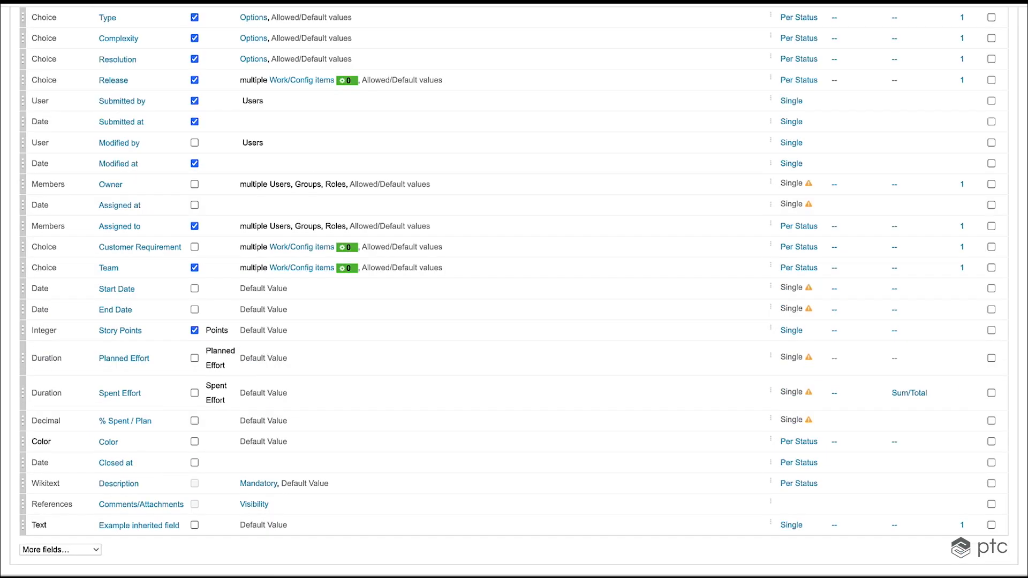